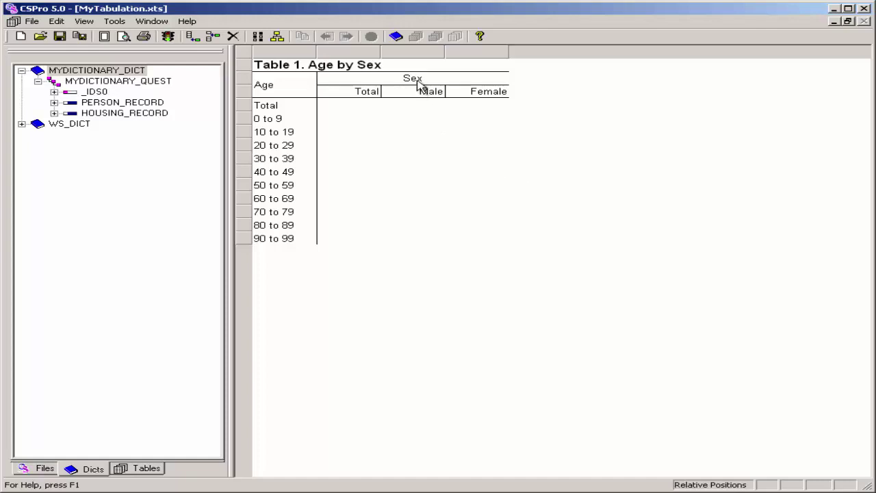
Add Percents to the Sex tally attributes, giving Total, Male and Female each a Percent column
right_click(420, 83)
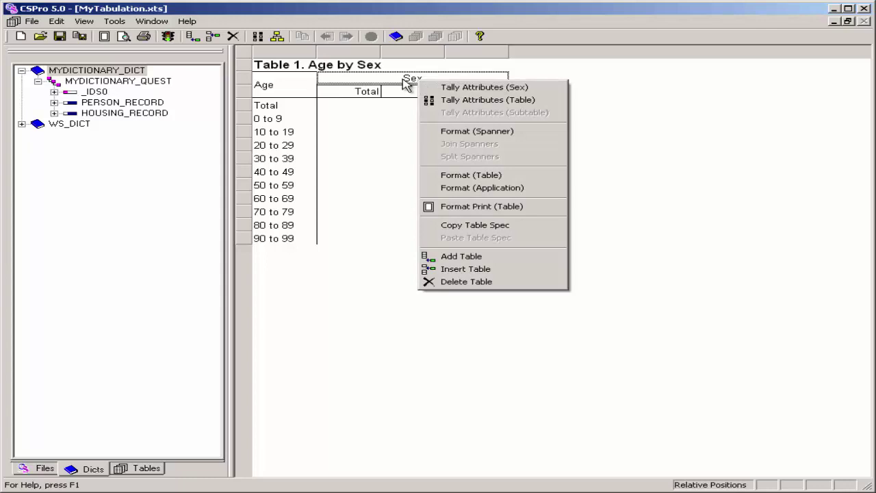
left_click(473, 91)
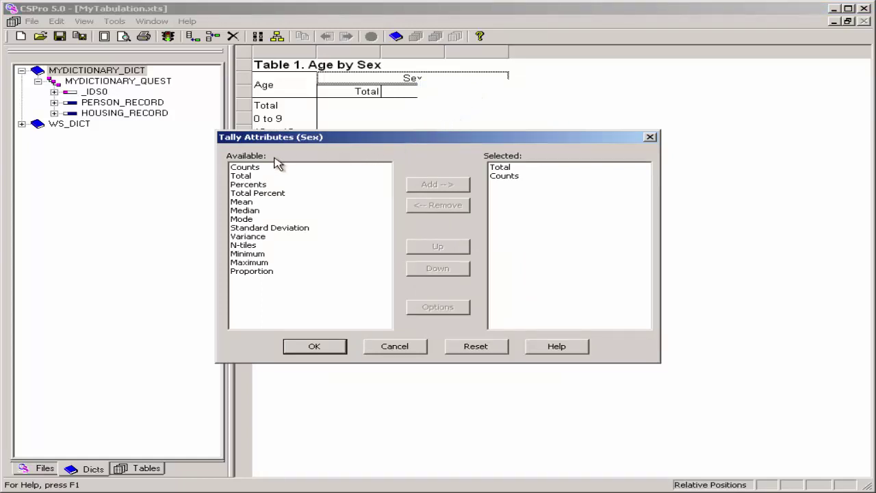
left_click(252, 186)
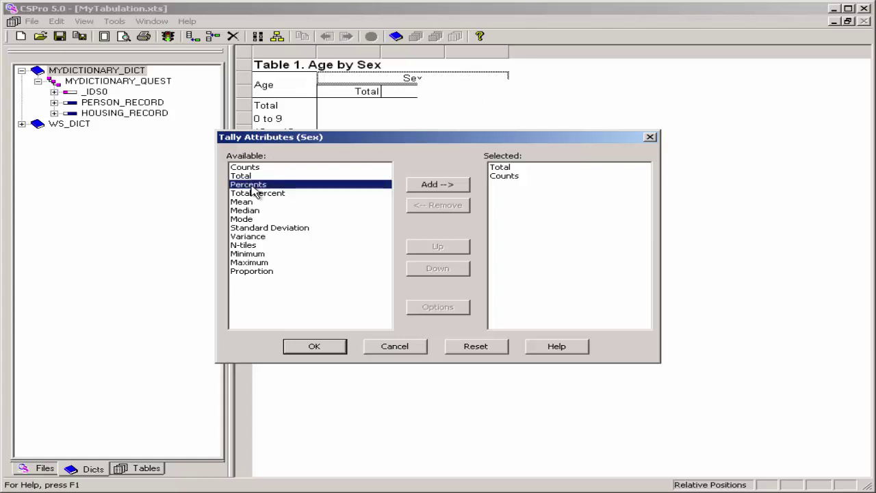
left_click(441, 188)
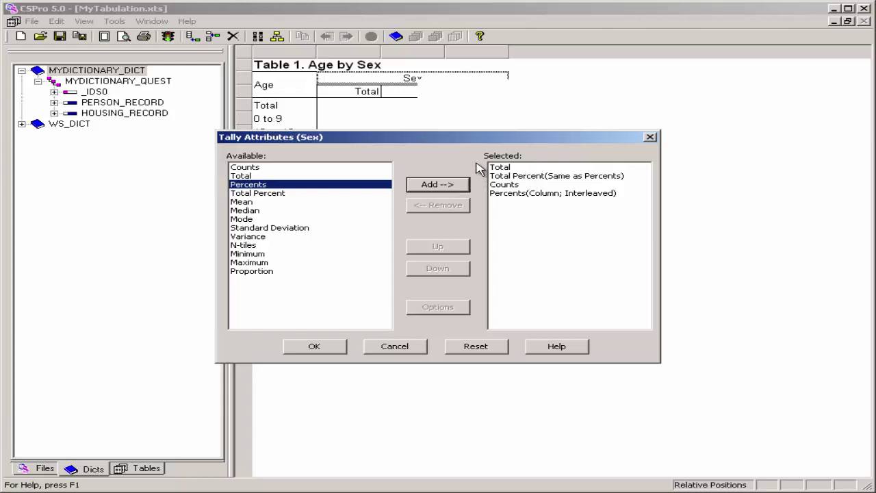
left_click(340, 349)
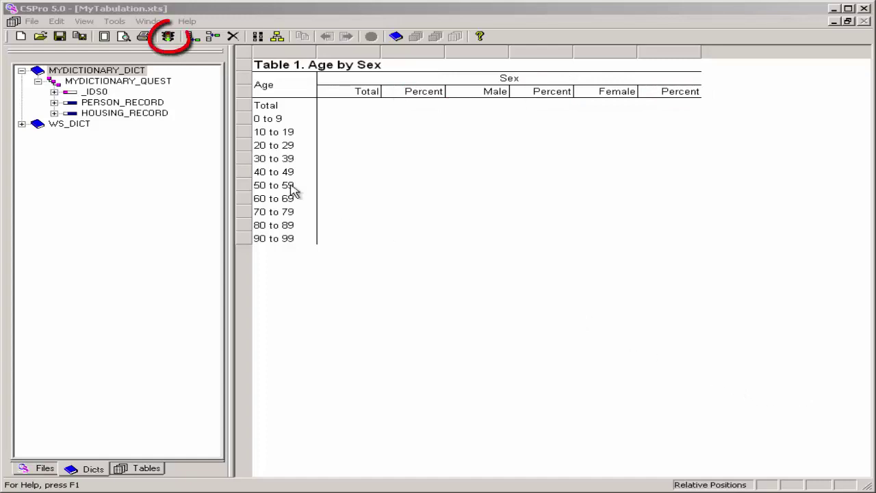
Save the application and run the tabulation with Tutorial.dat as the input data
left_click(169, 39)
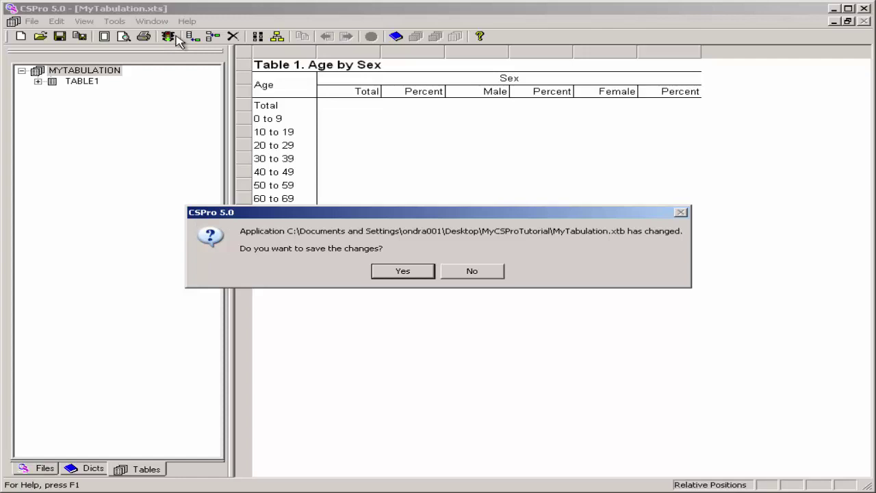
left_click(387, 274)
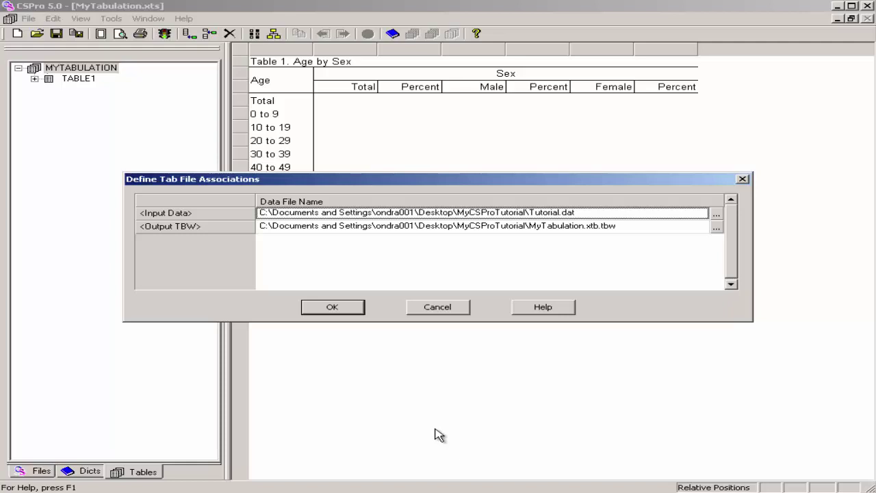
left_click(716, 214)
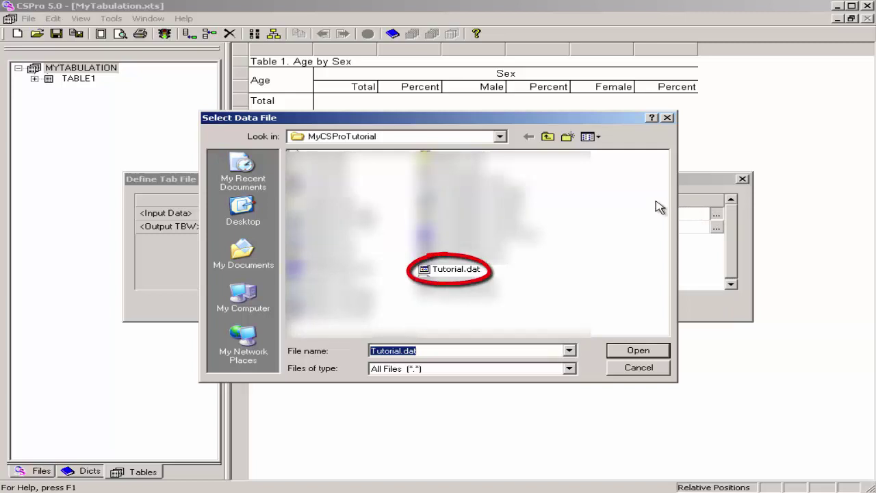
left_click(461, 271)
left_click(461, 271)
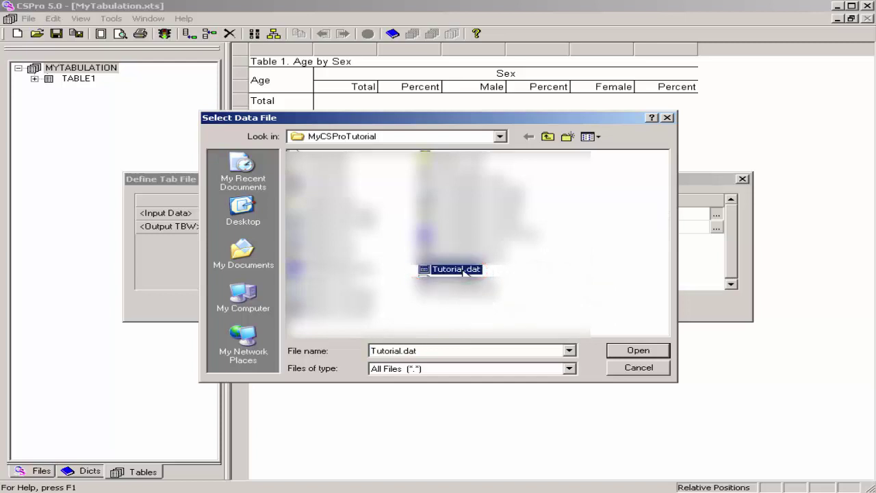
left_click(637, 351)
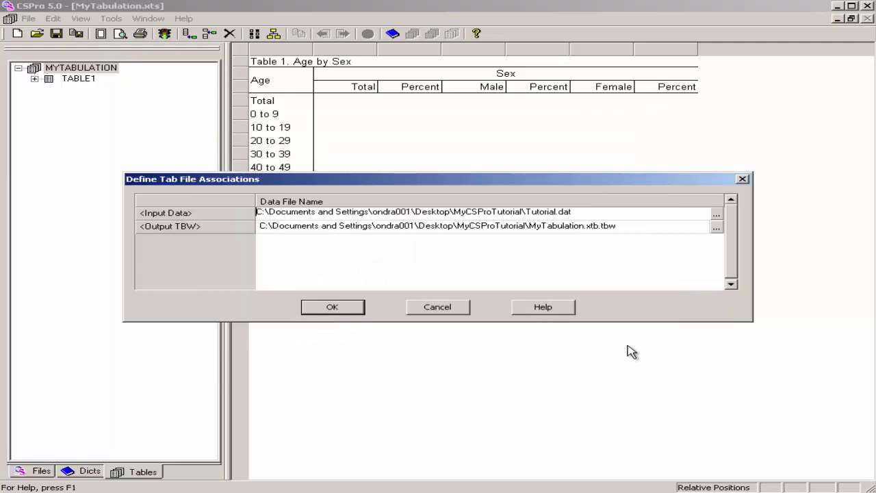
left_click(345, 309)
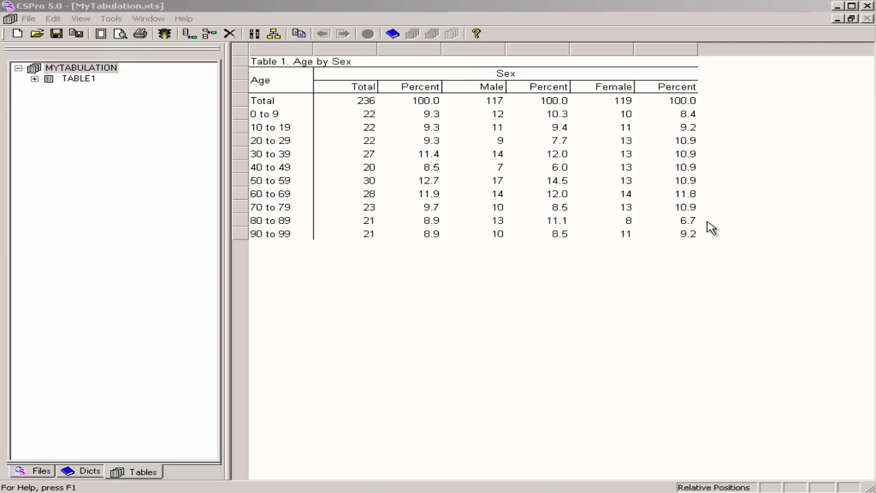
Set the table's universe to MARITAL_STATUS = 1, fixing the invalid value after the error
right_click(415, 144)
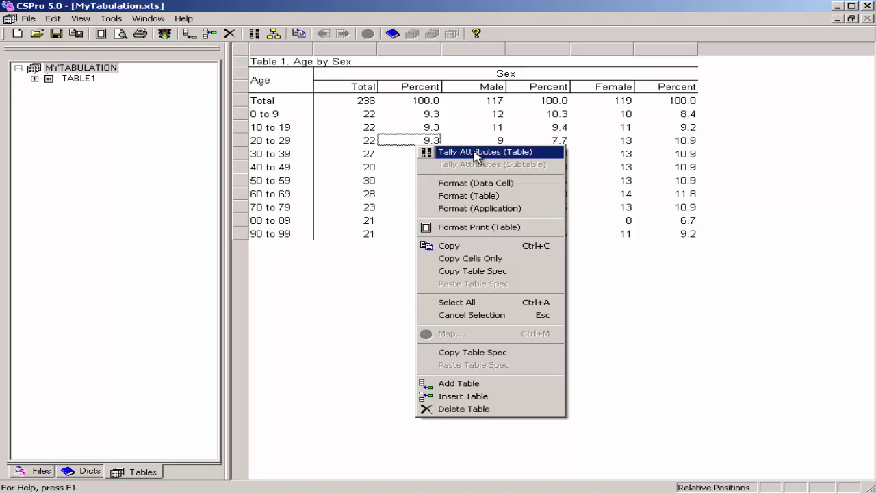
left_click(477, 154)
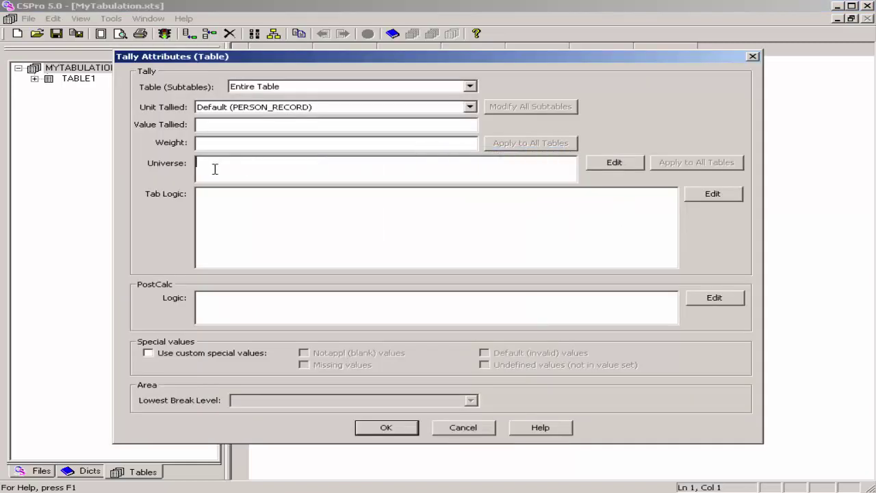
type("MALCTA")
key("ctrl+z")
type("MARITAL_ STATUS = -")
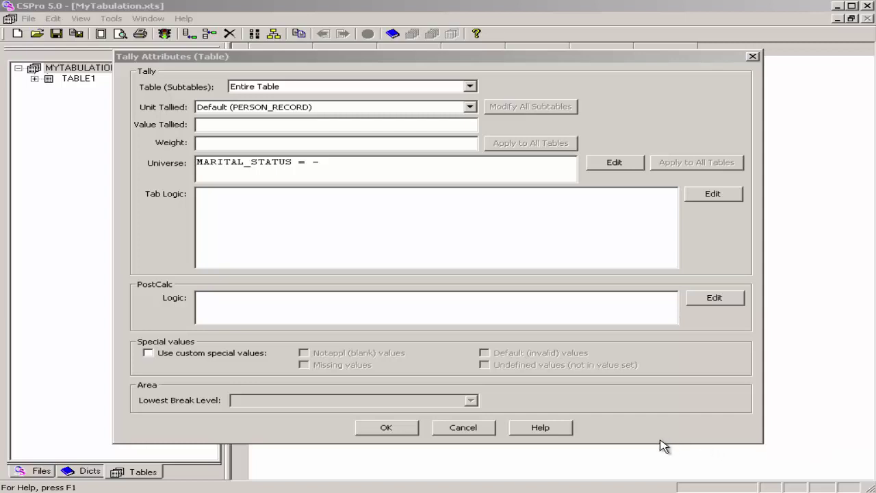
left_click(385, 428)
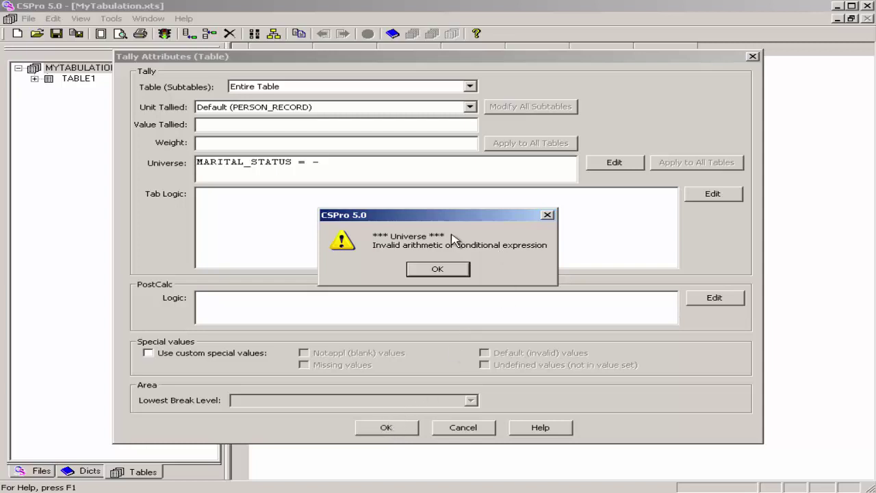
left_click(428, 274)
double_click(316, 162)
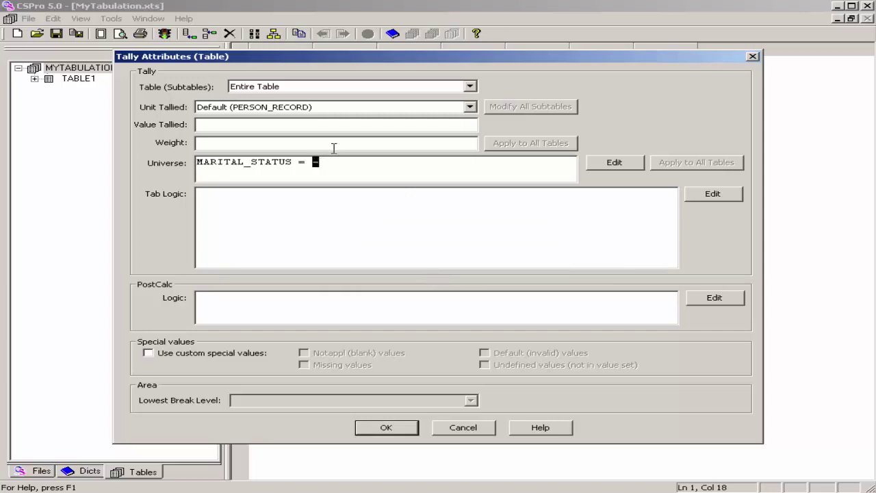
type("1")
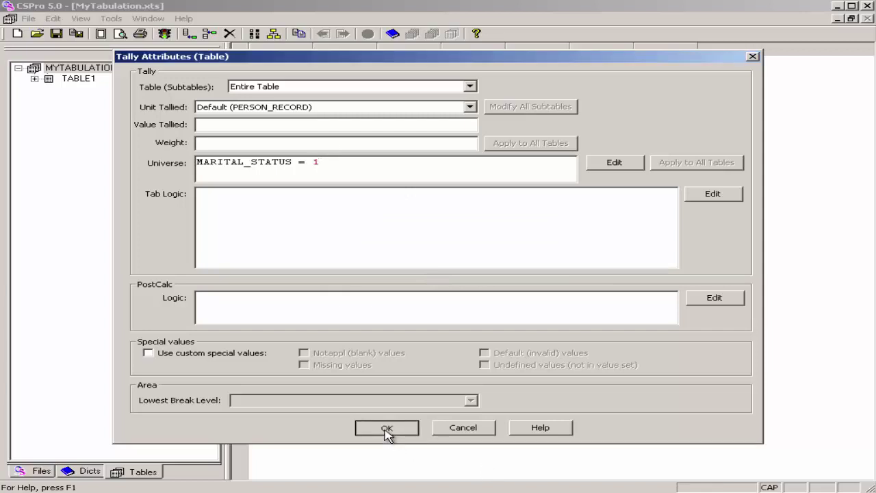
left_click(387, 429)
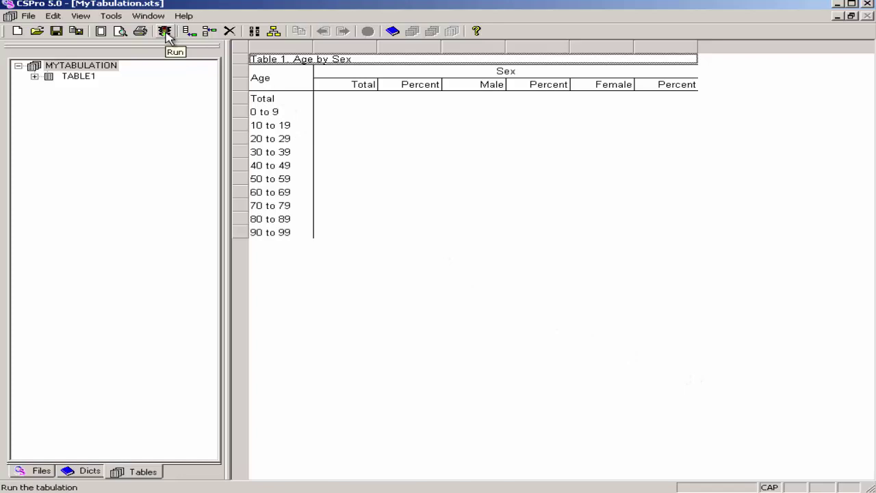
Save and rerun the tabulation on Tutorial.dat, filling the table for the new universe
left_click(164, 31)
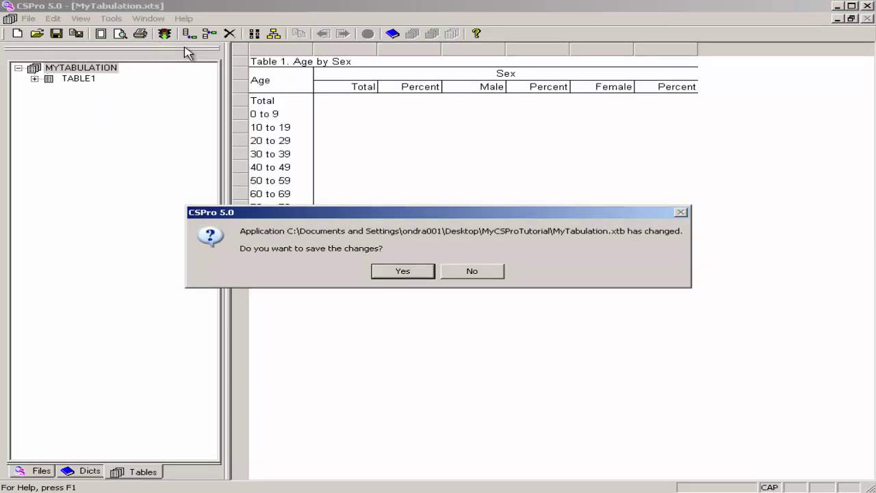
left_click(402, 271)
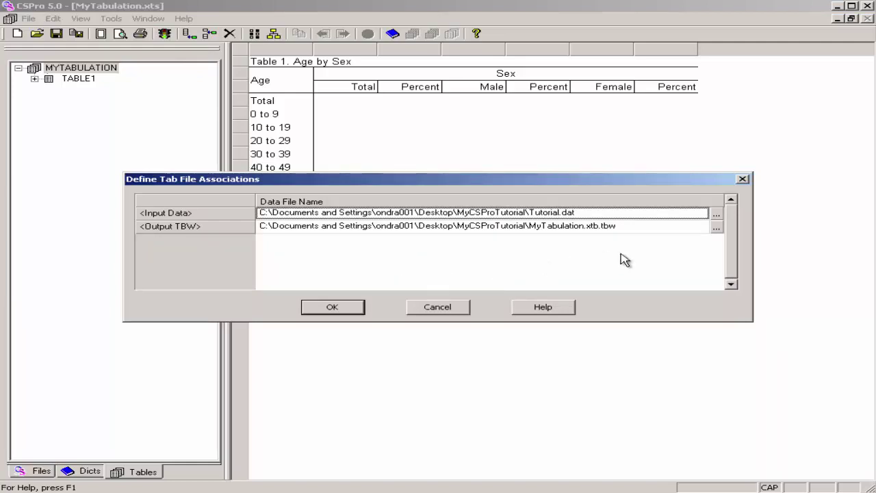
left_click(715, 216)
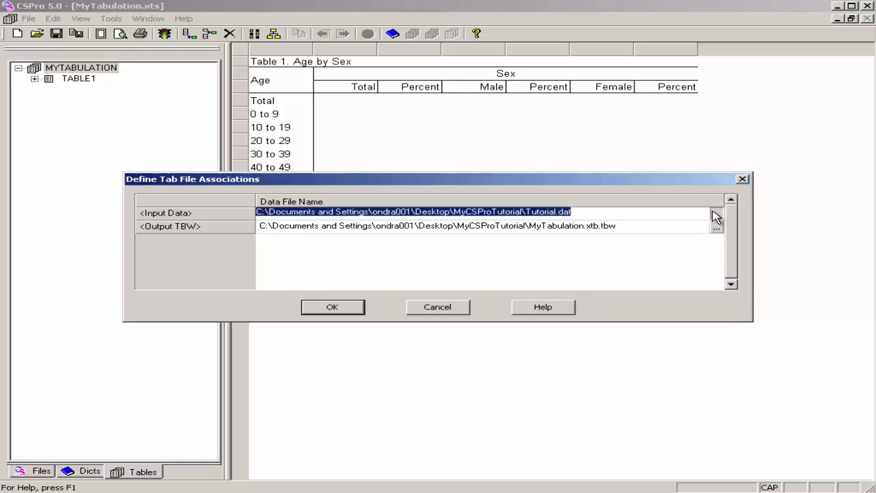
left_click(717, 216)
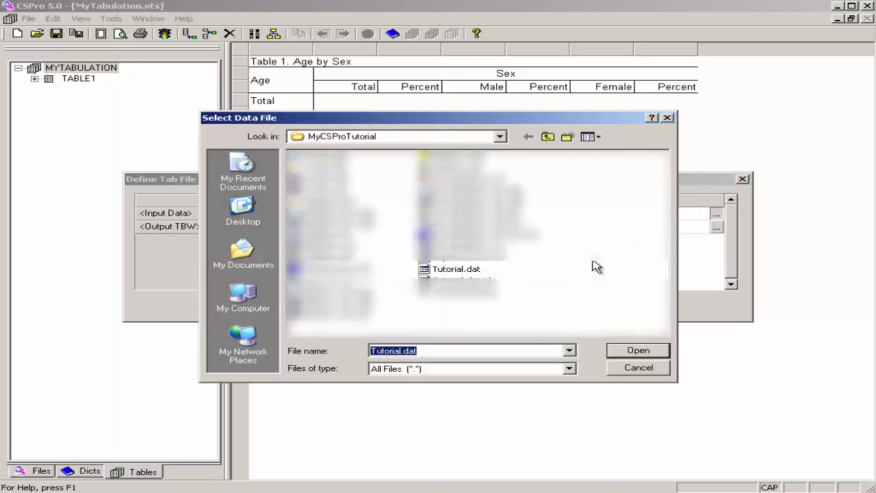
left_click(430, 323)
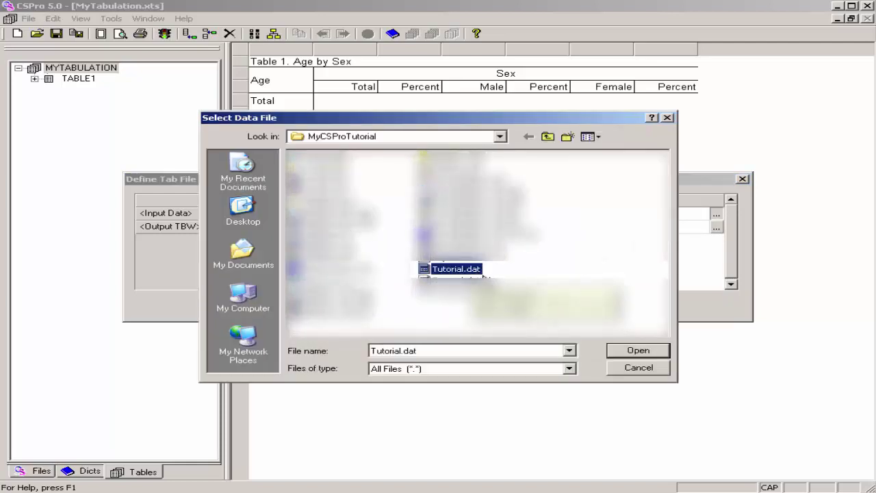
left_click(640, 352)
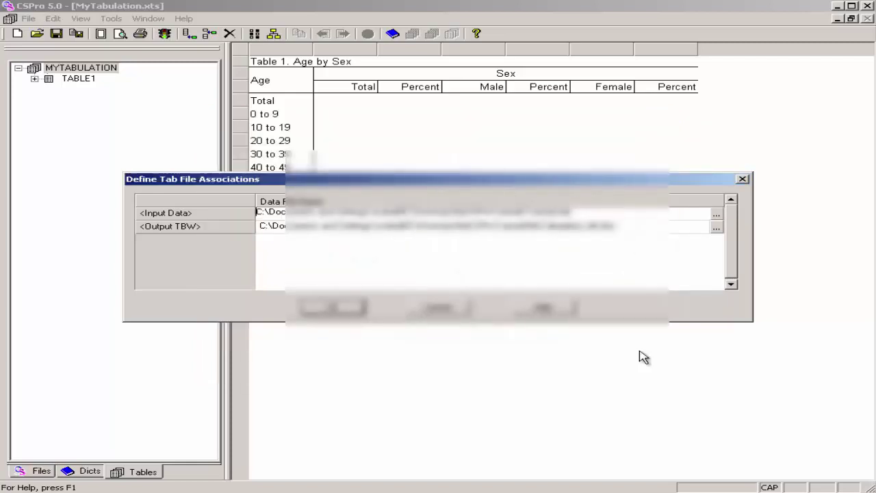
left_click(332, 307)
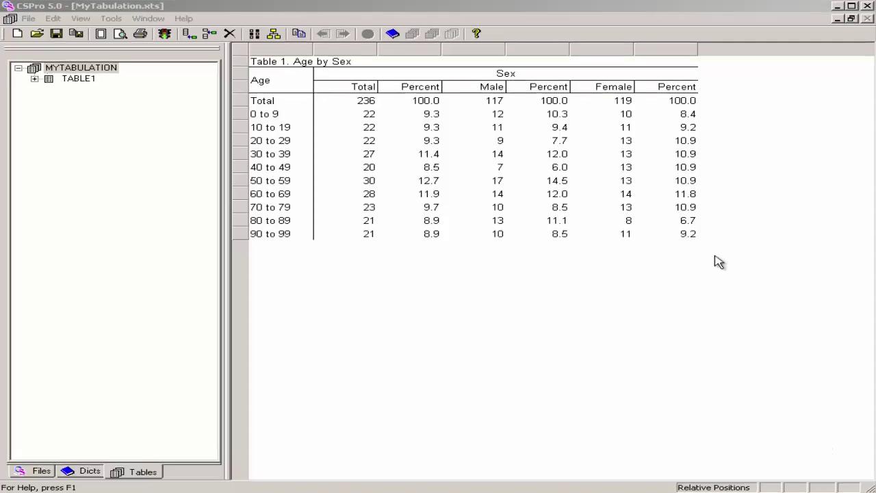
Format the table title as Arial 20-point bold with blue text
right_click(324, 64)
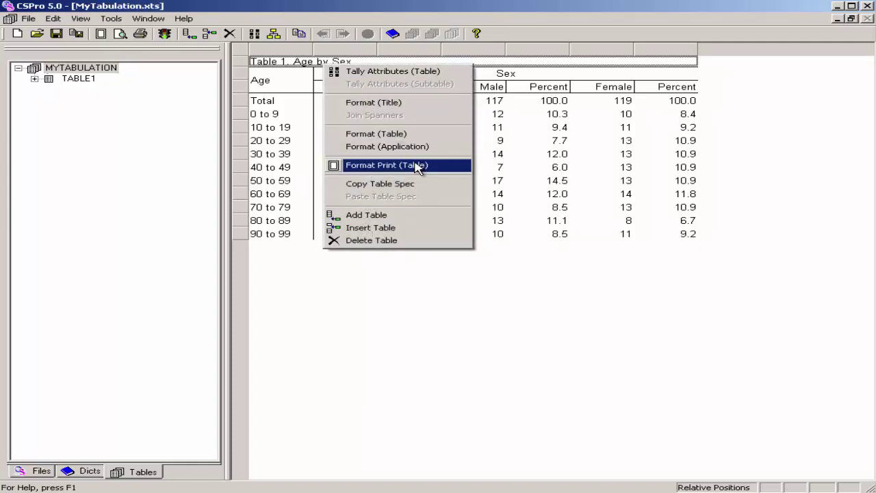
left_click(406, 106)
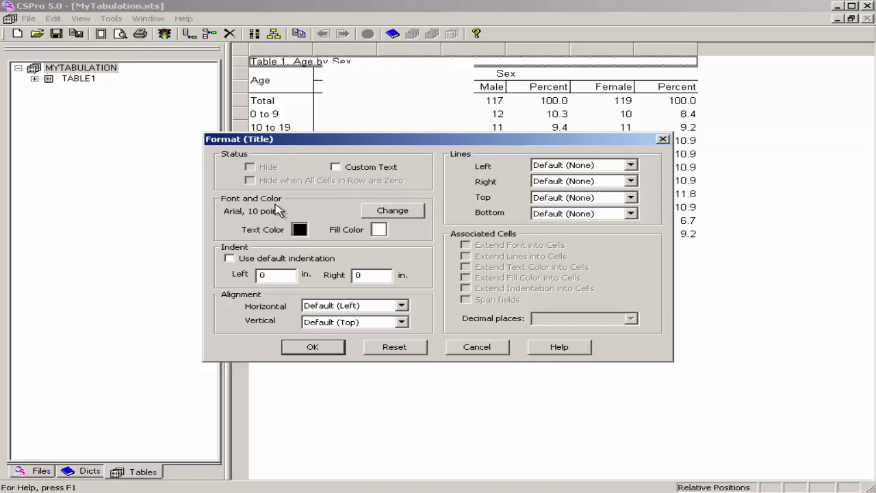
left_click(392, 210)
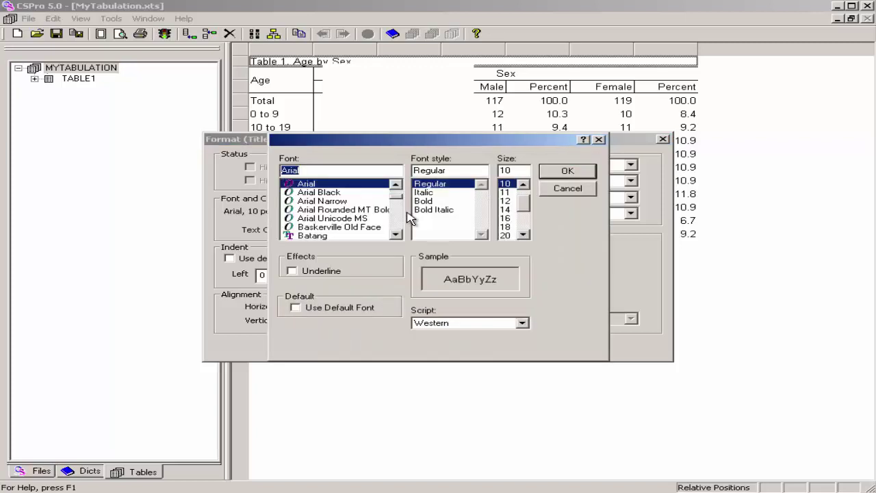
left_click(505, 236)
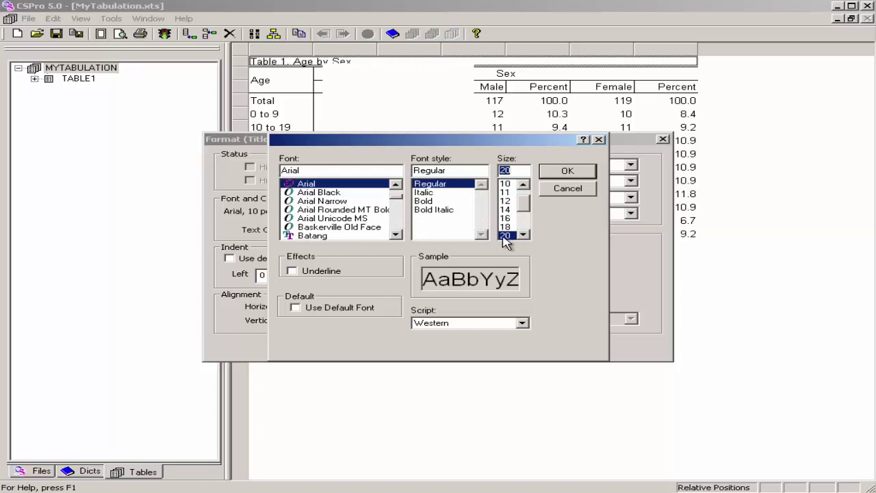
left_click(425, 201)
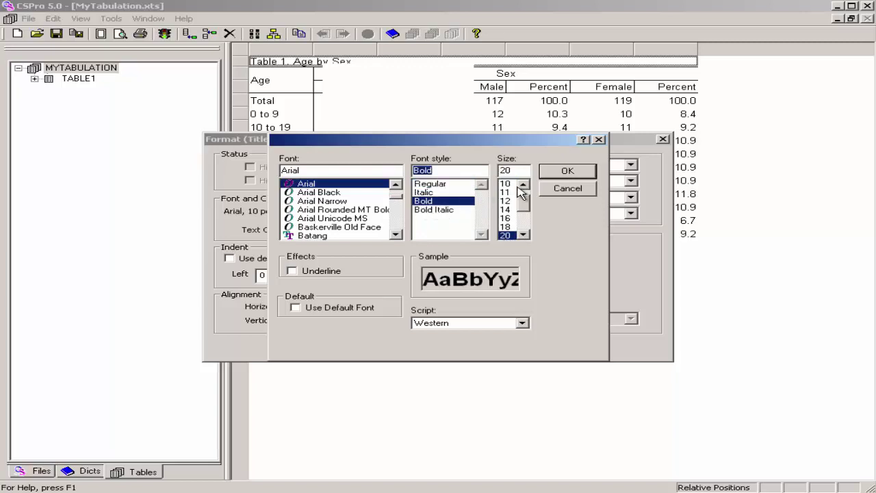
left_click(559, 174)
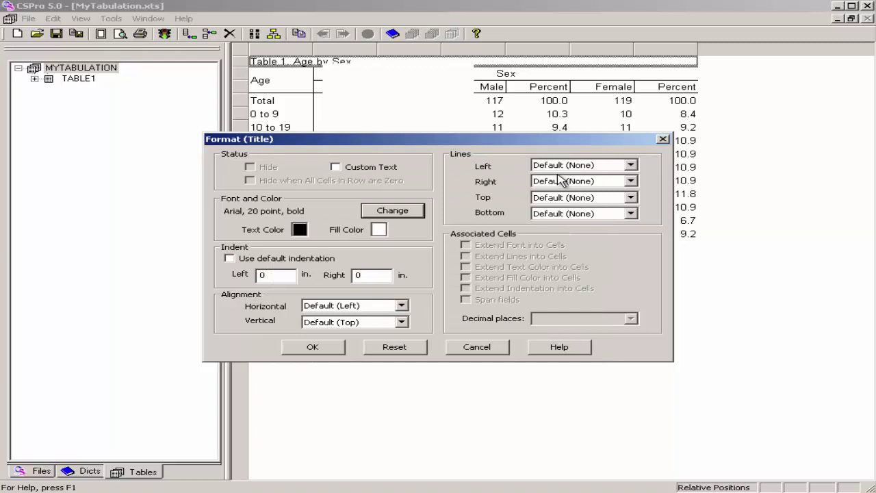
left_click(299, 231)
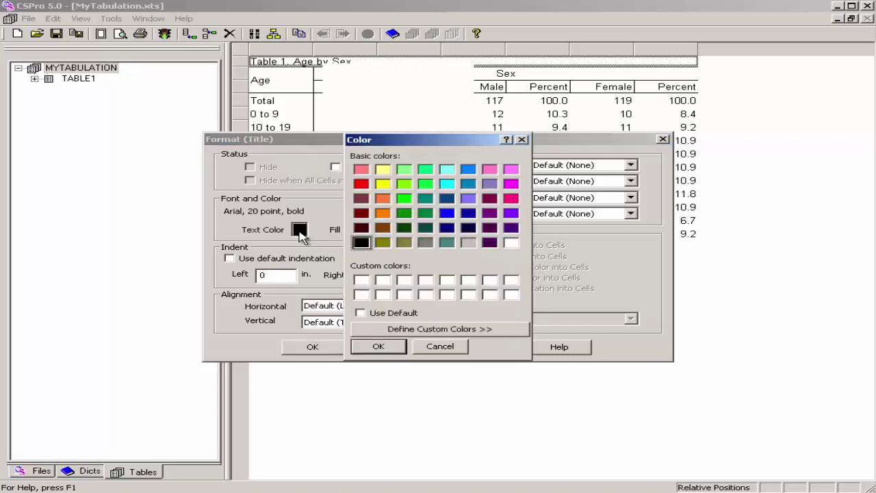
left_click(446, 214)
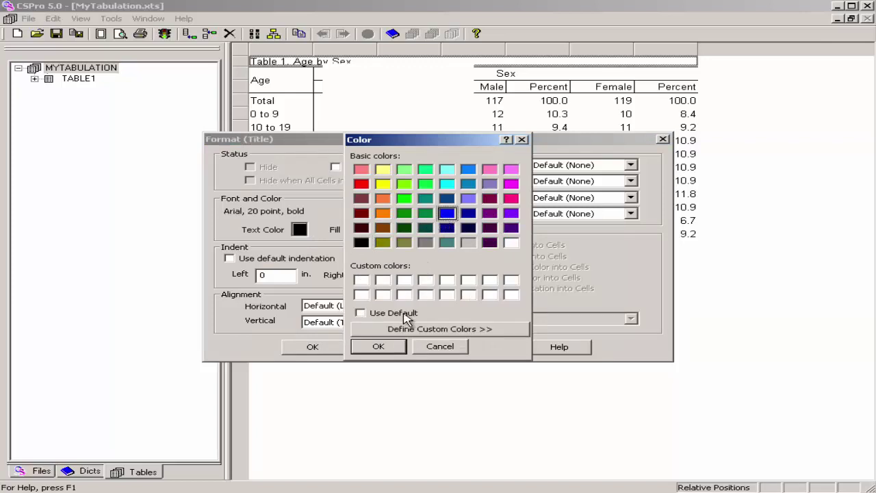
left_click(378, 347)
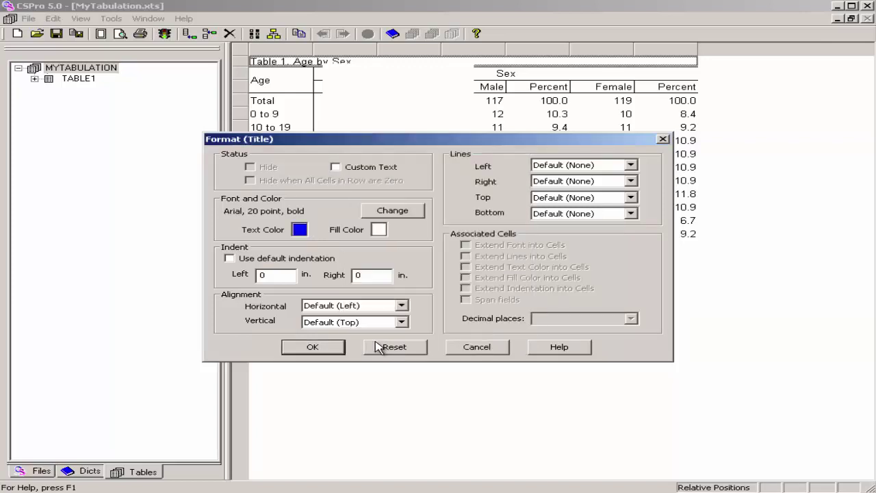
left_click(324, 349)
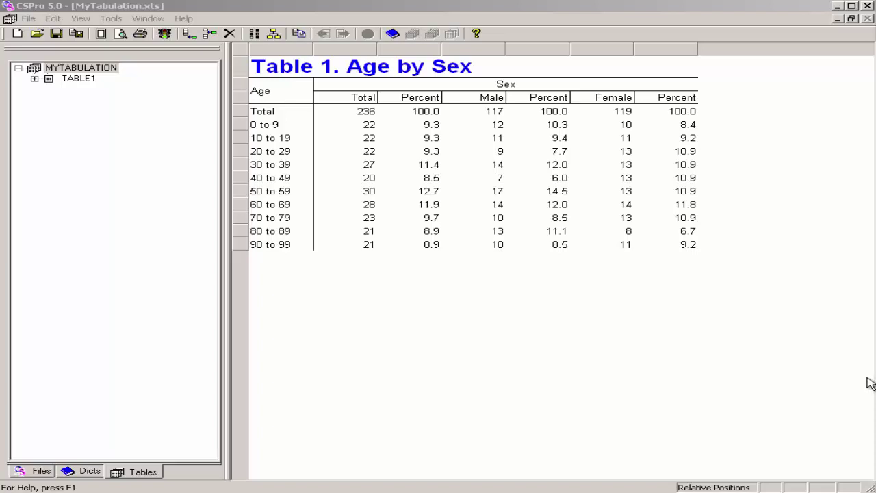
Give the selected 0 to 9 and 10 to 19 stubs a red text colour
left_click(261, 127)
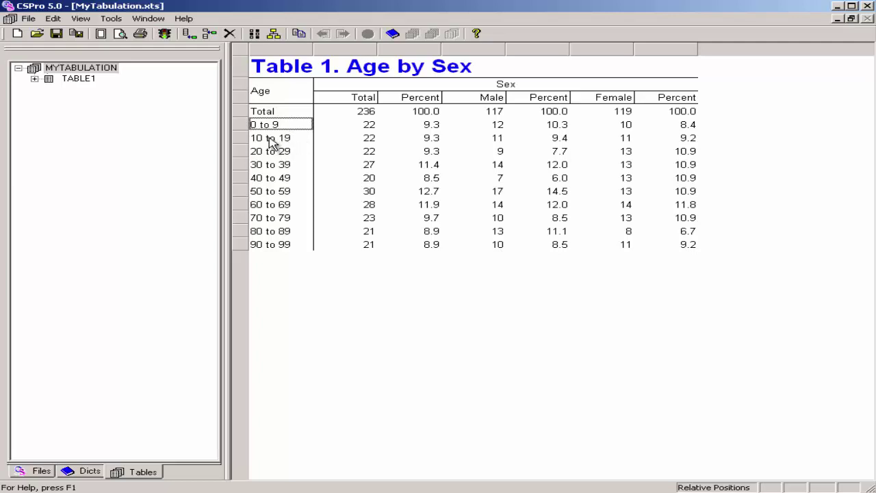
left_click(272, 141)
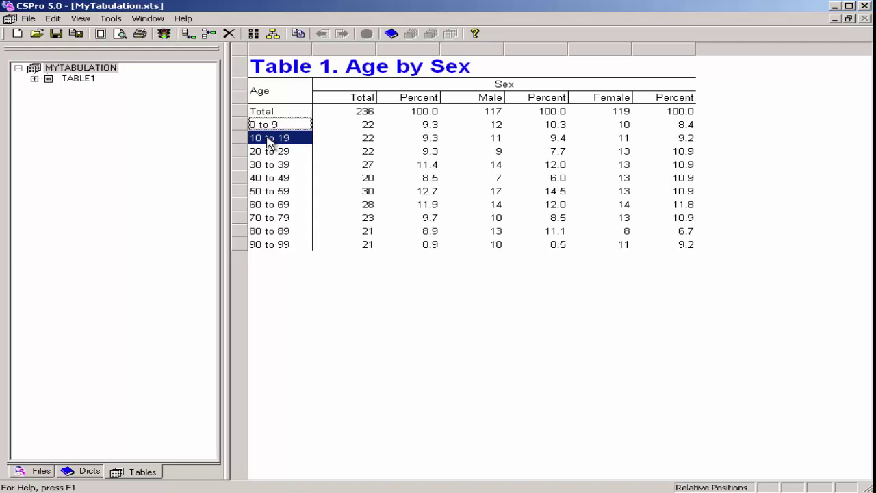
right_click(272, 141)
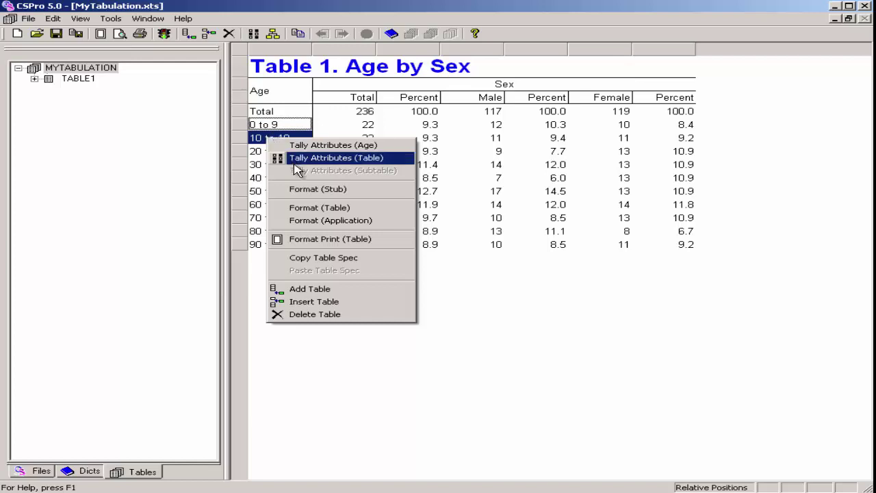
left_click(305, 191)
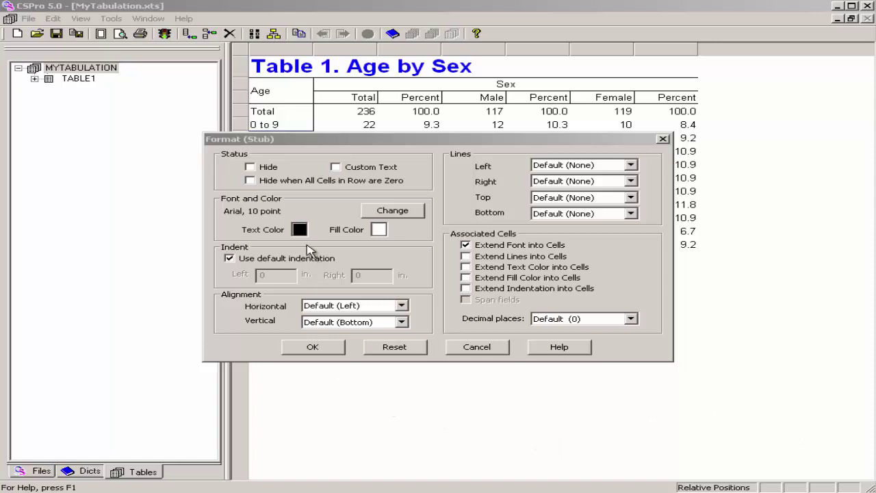
left_click(299, 230)
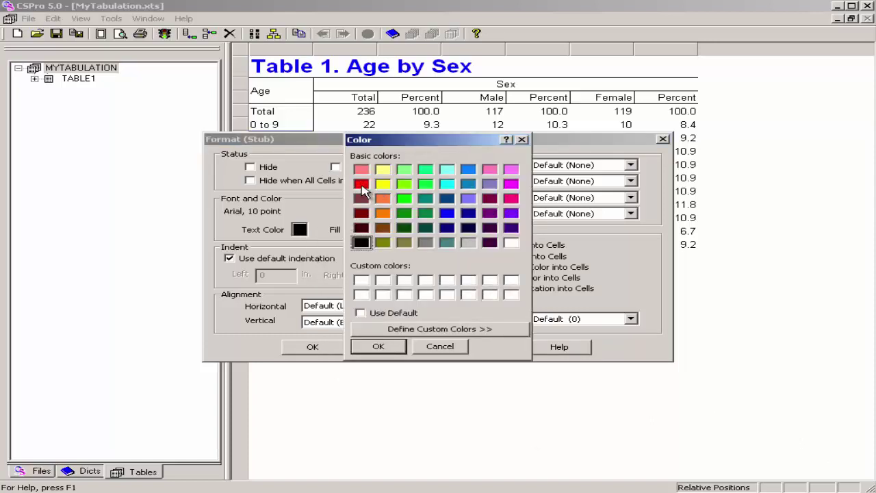
left_click(361, 185)
left_click(373, 347)
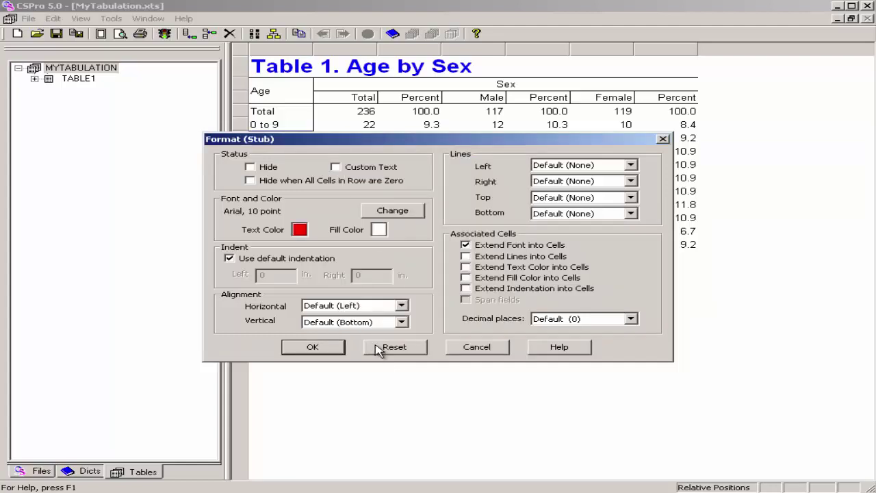
left_click(326, 351)
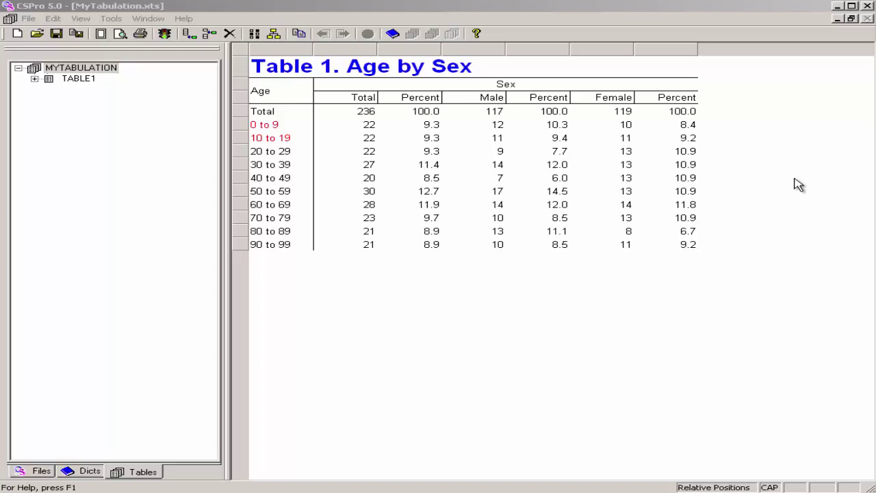
Enable Extend Text Color into Cells for the 0 to 9 and 10 to 19 stubs
left_click(266, 126)
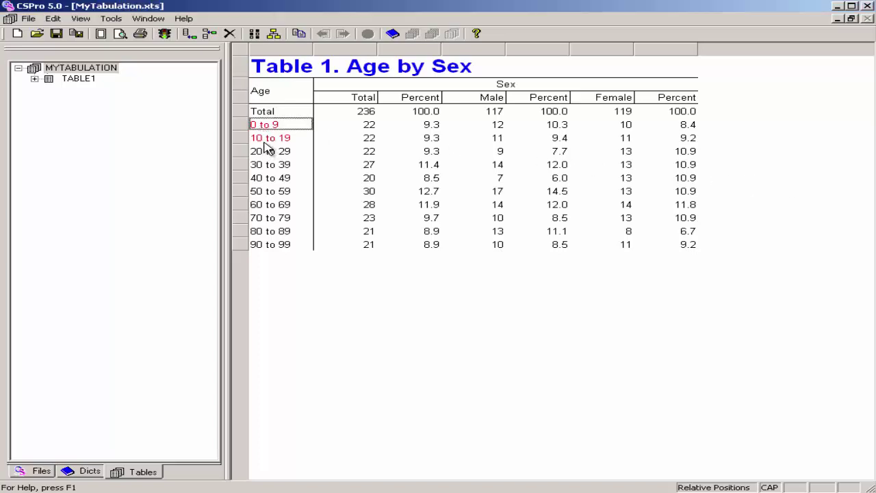
left_click(267, 141)
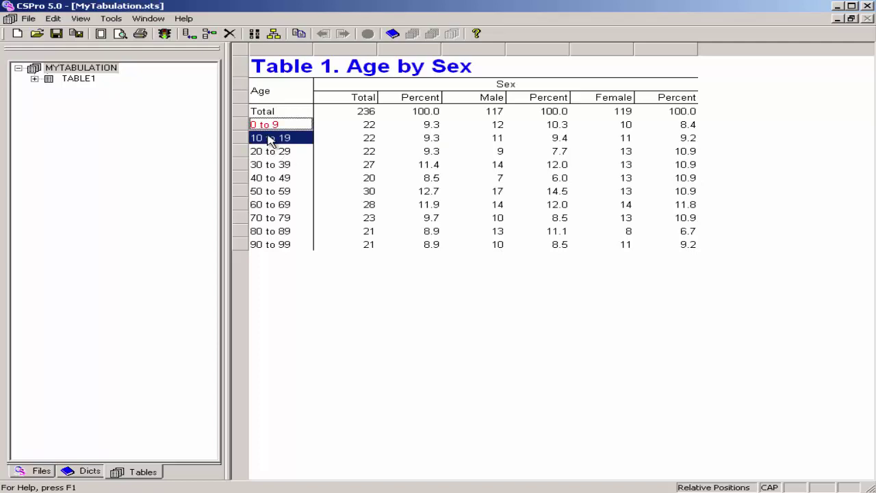
right_click(269, 140)
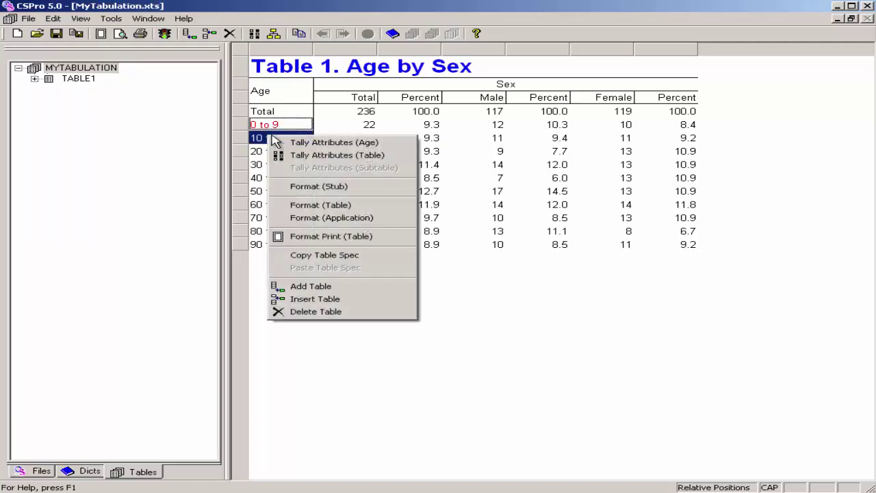
left_click(338, 188)
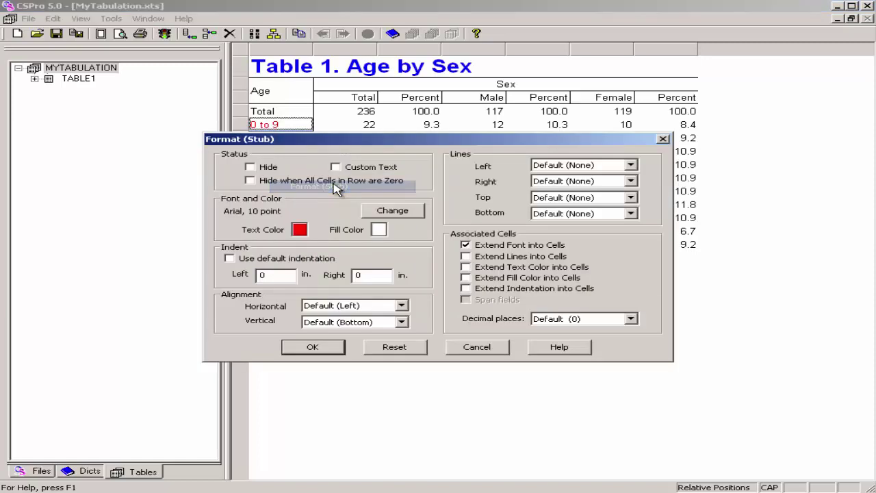
left_click(466, 267)
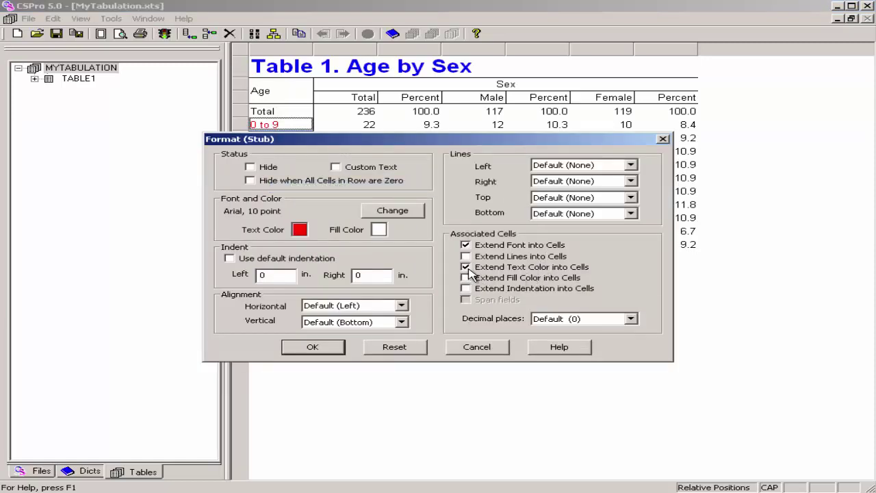
left_click(310, 351)
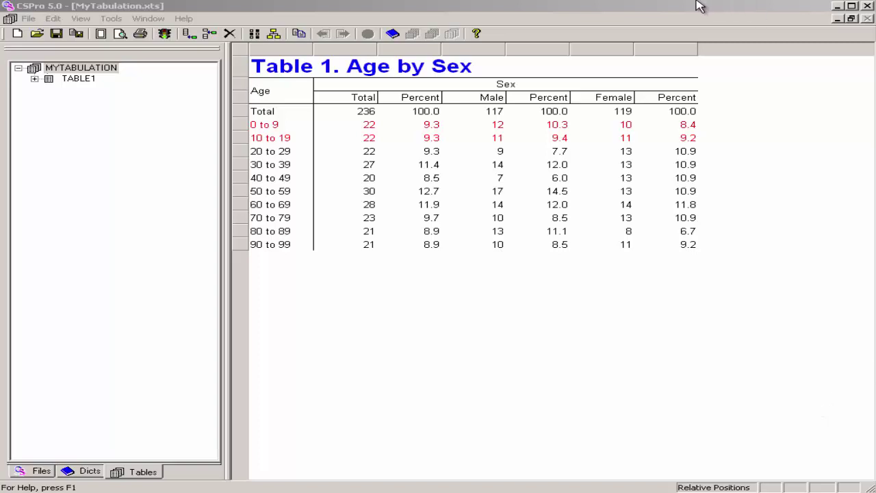
Set the Total Percent column head's format to 2 decimal places
right_click(418, 98)
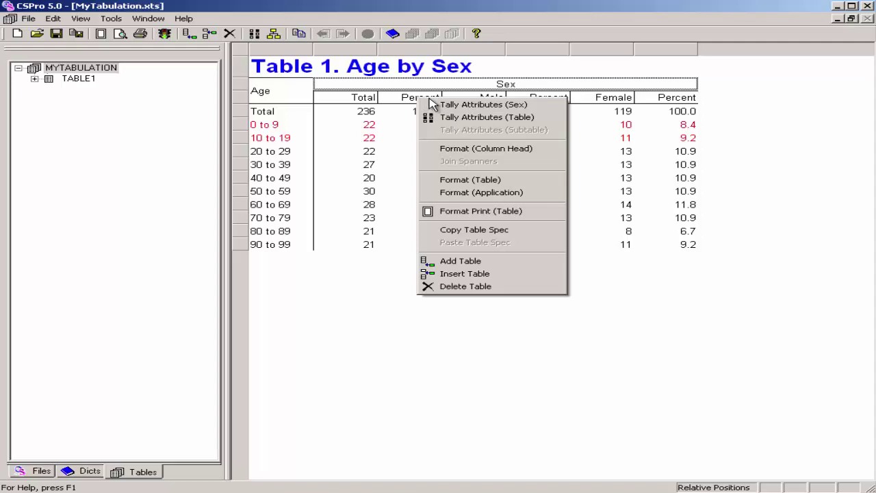
left_click(479, 156)
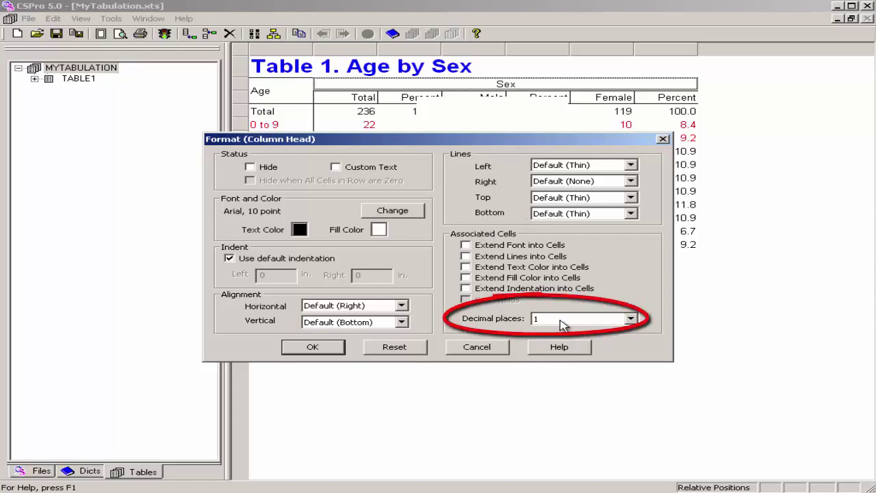
left_click(631, 319)
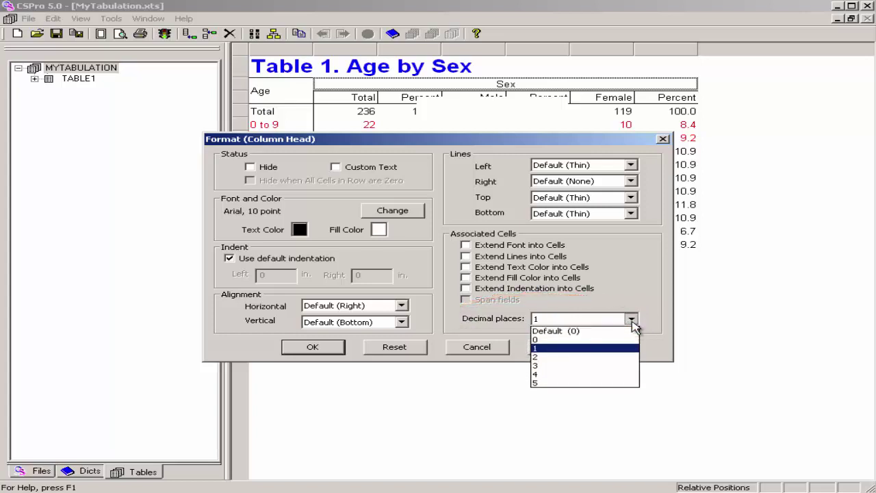
left_click(566, 357)
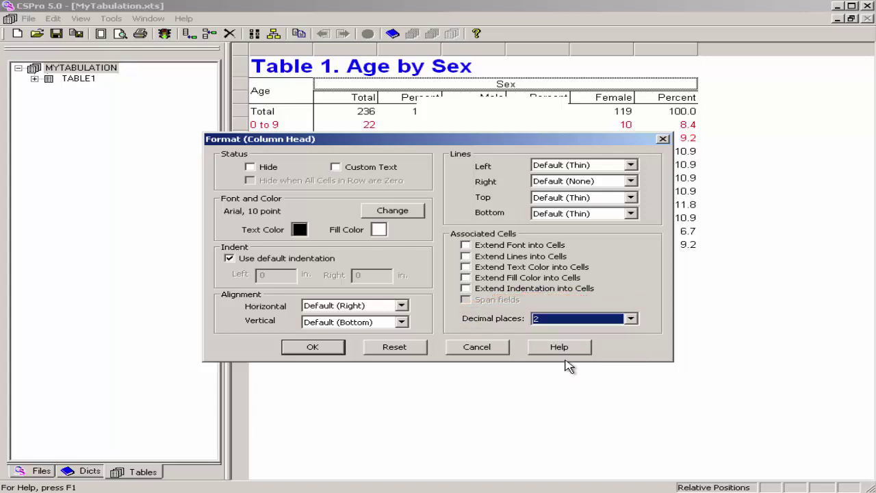
left_click(312, 348)
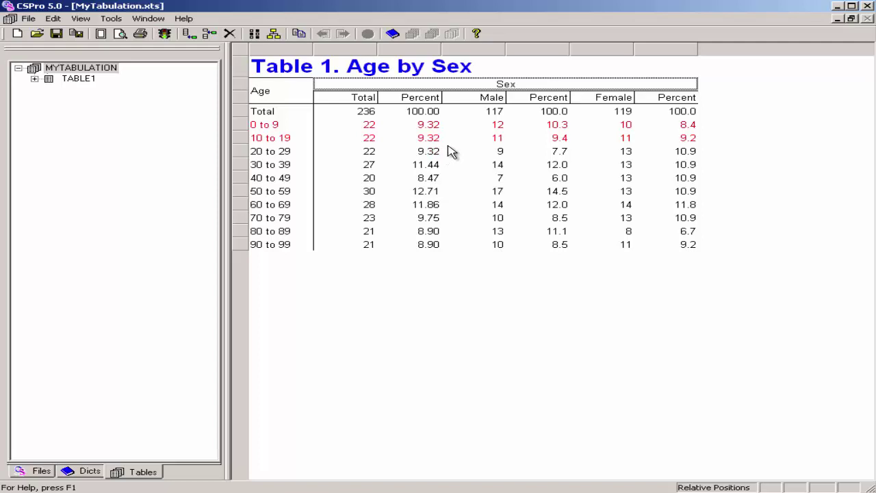
Set the Male Percent column to 2 decimal places
right_click(551, 101)
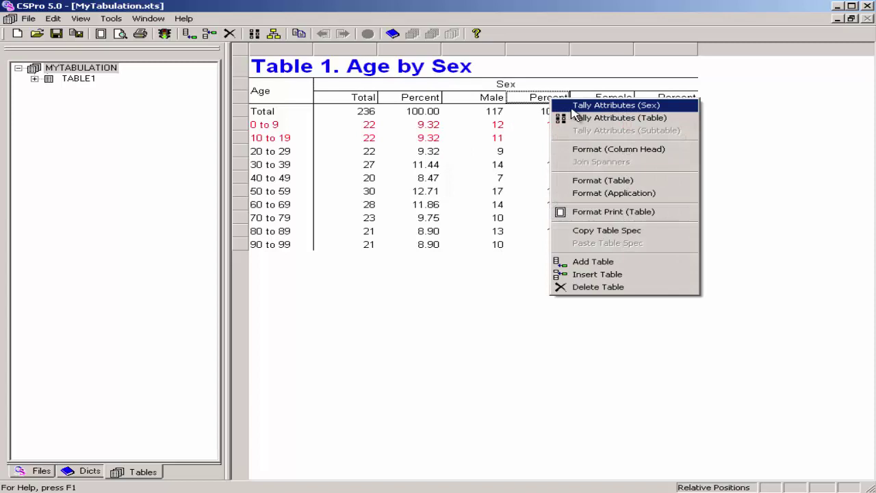
left_click(593, 157)
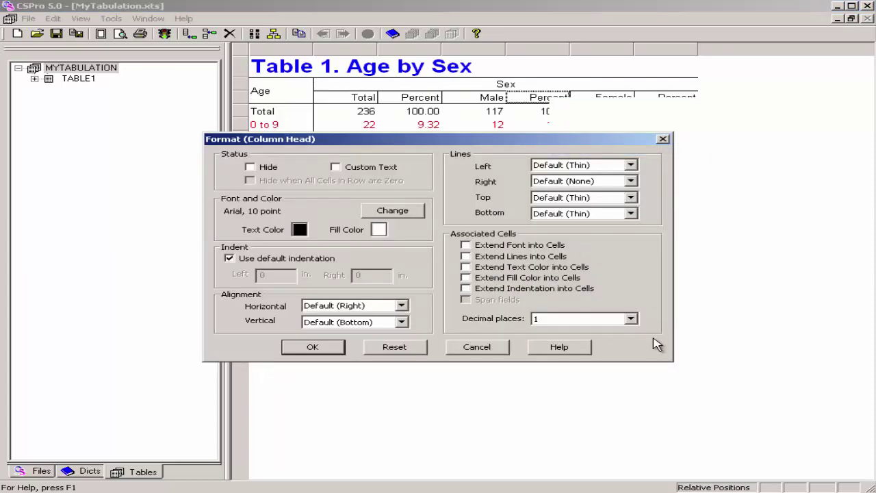
left_click(630, 320)
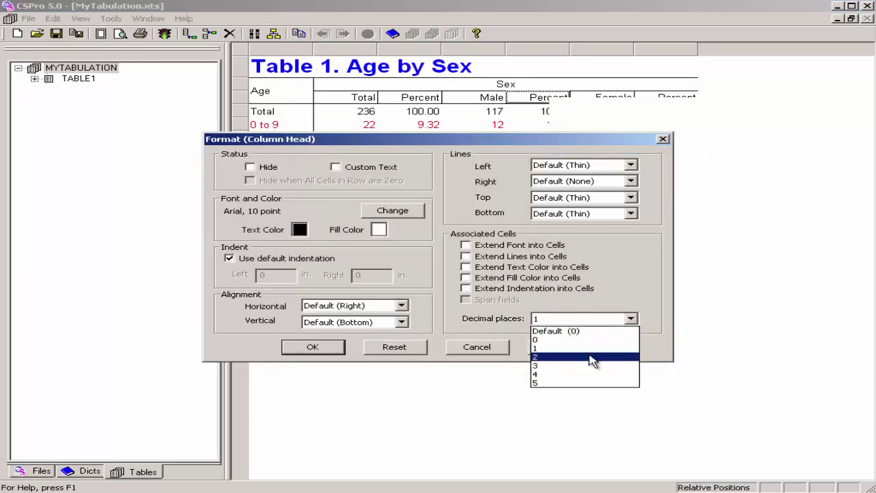
left_click(590, 357)
left_click(327, 350)
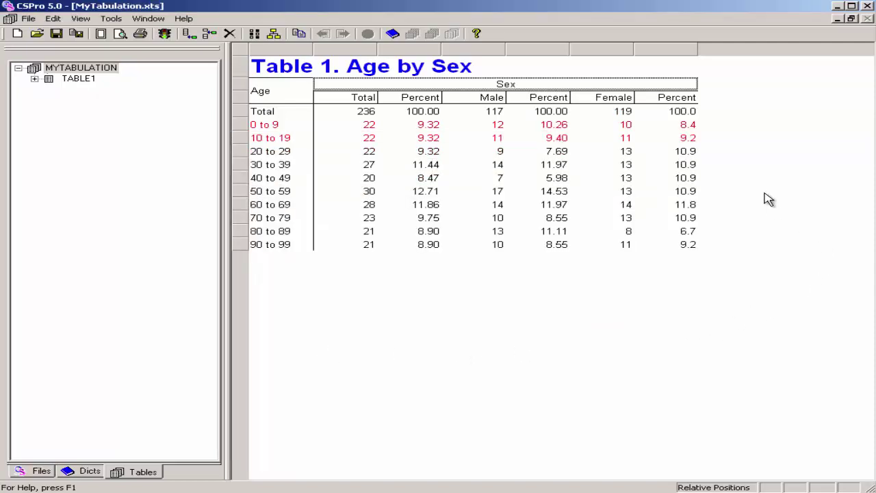
Set the Female Percent column to 2 decimal places
left_click(669, 102)
right_click(669, 102)
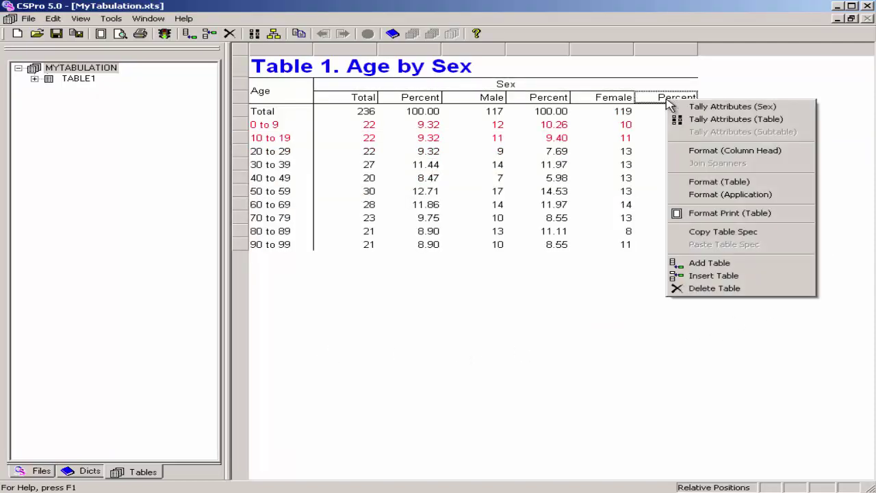
left_click(715, 152)
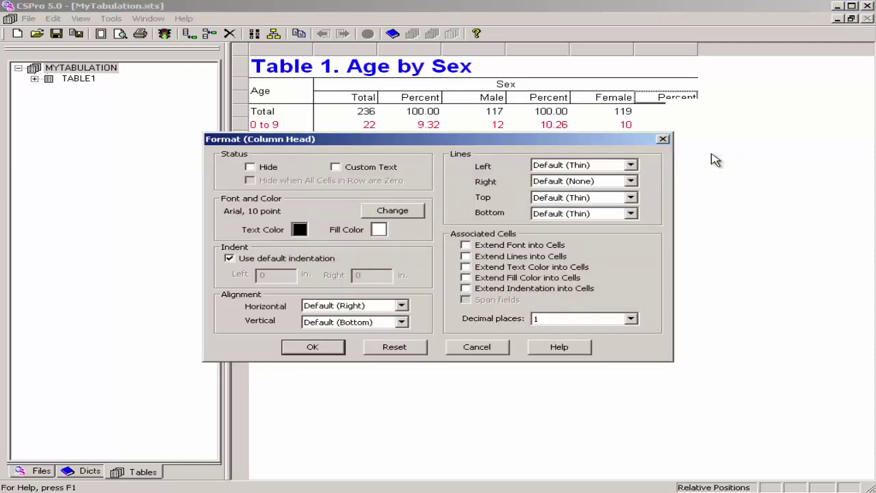
left_click(578, 322)
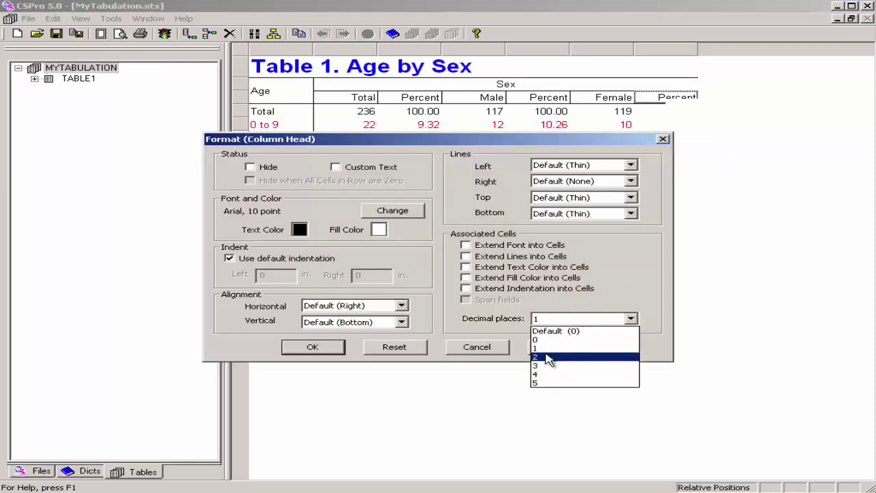
left_click(544, 357)
left_click(319, 347)
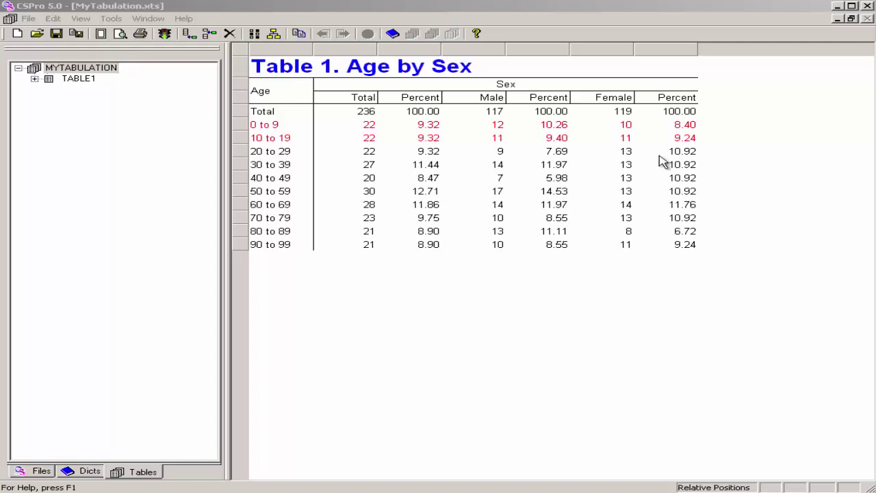
Select the Total through last Percent column heads and set horizontal alignment to Center
left_click(372, 98)
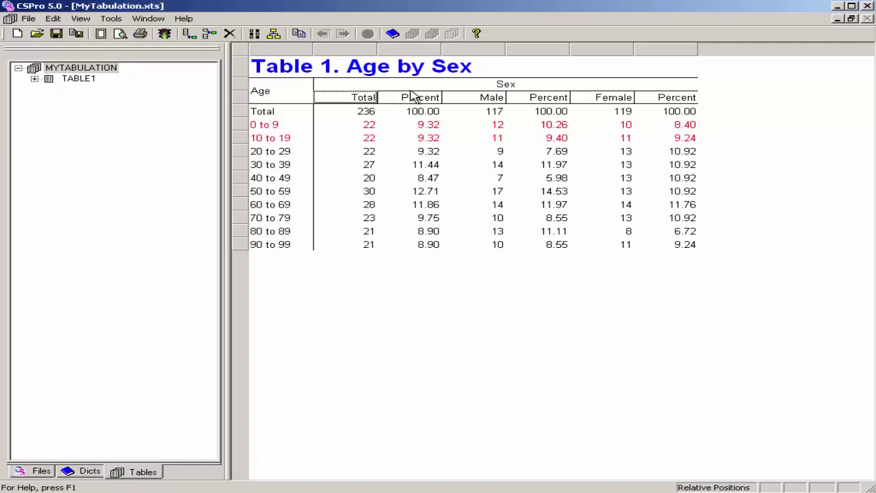
left_click(682, 98, "shift")
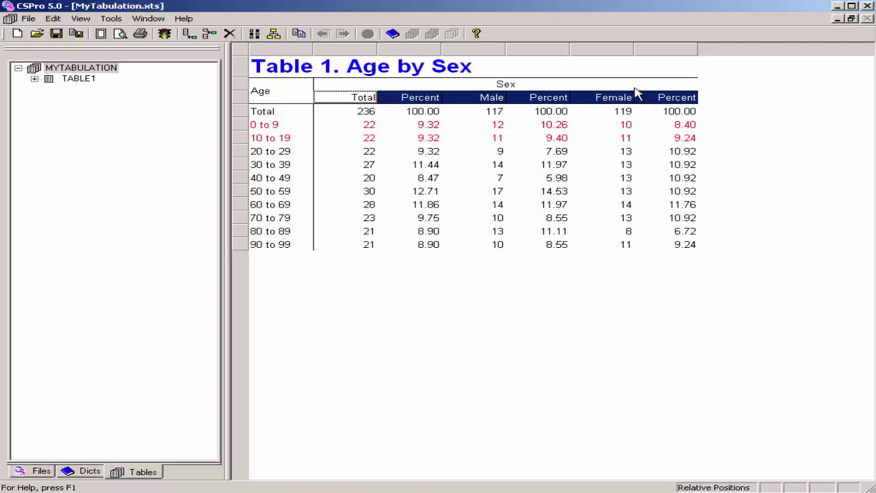
right_click(594, 101)
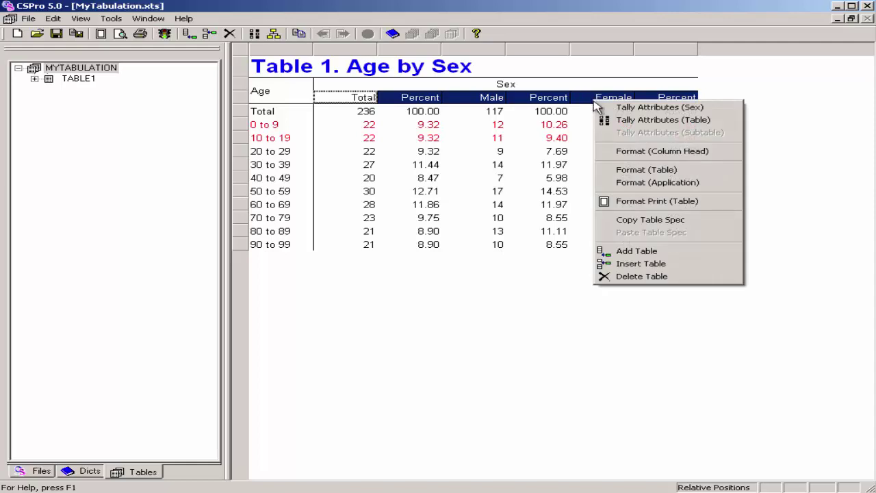
left_click(631, 152)
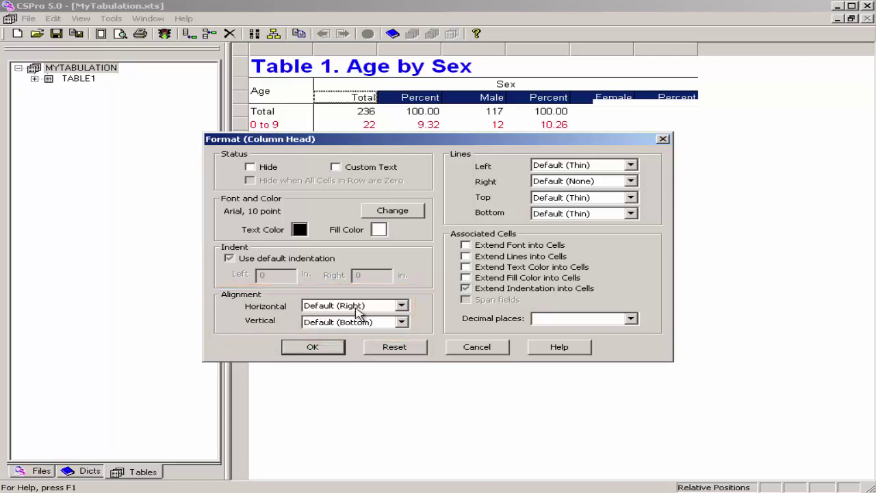
left_click(401, 306)
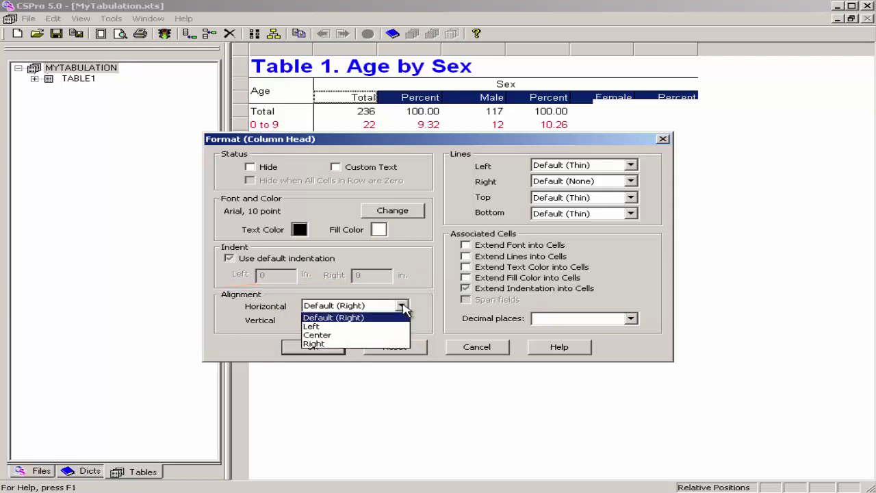
left_click(342, 335)
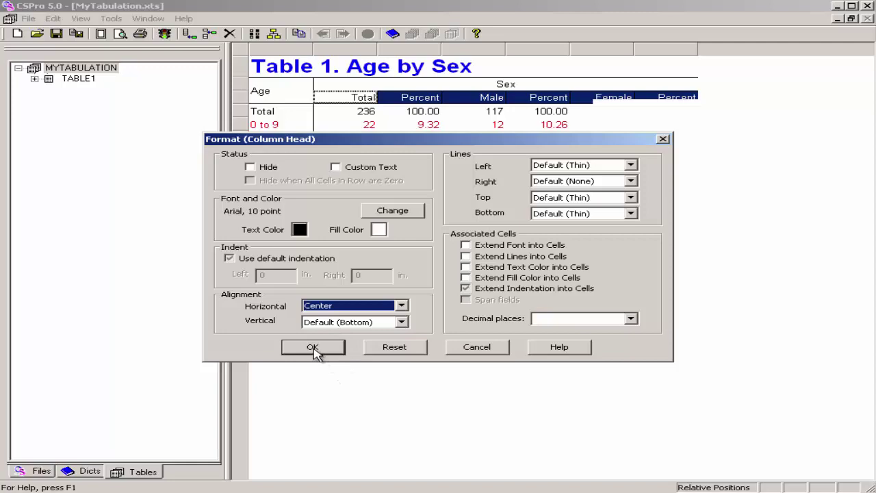
left_click(312, 348)
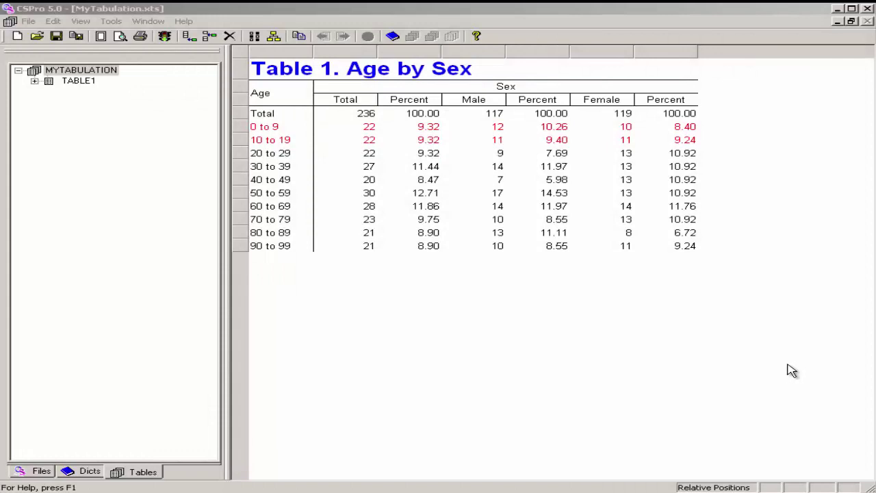
Save the table changes and run the tabulation on Tutorial.dat, outputting to MyTabulation.xtb.tbw
left_click(166, 38)
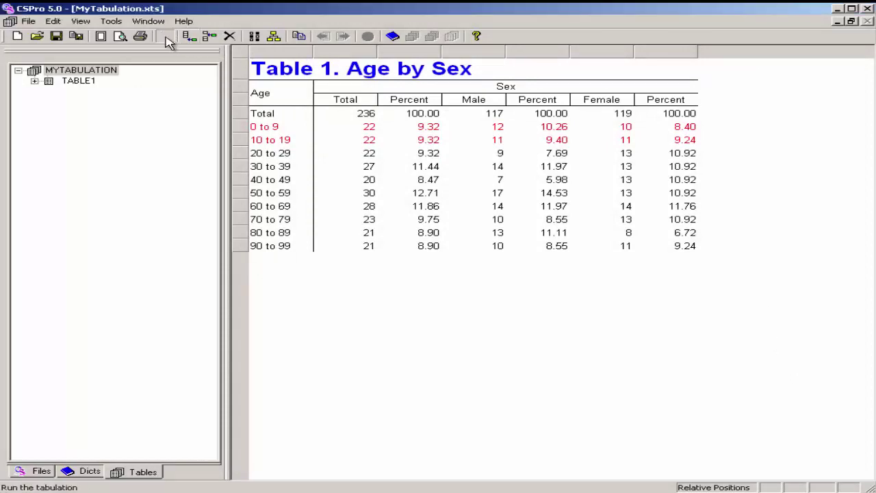
left_click(168, 40)
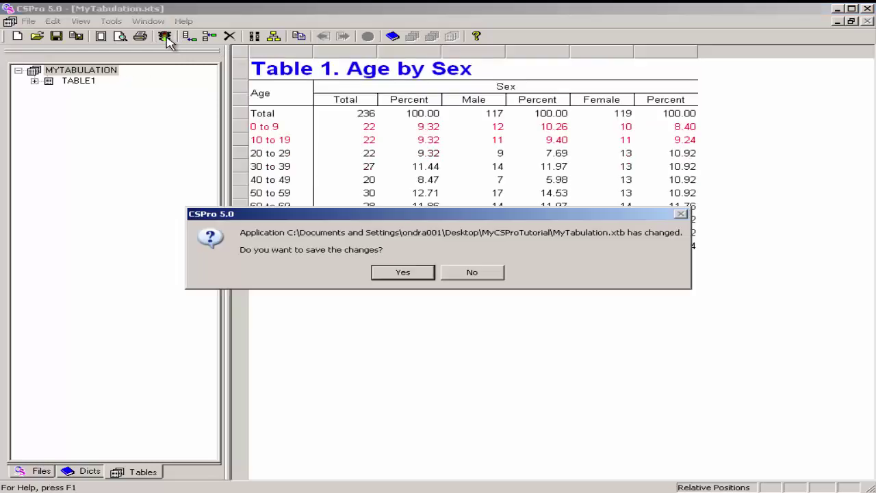
left_click(415, 278)
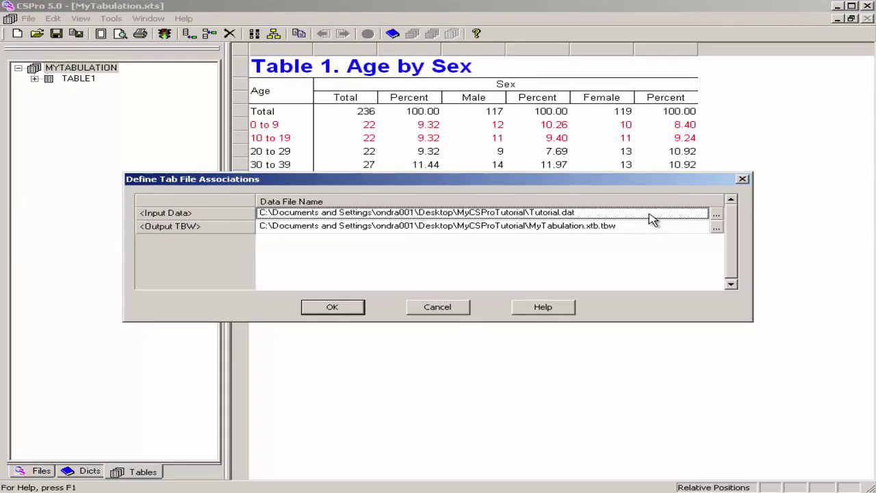
left_click(332, 308)
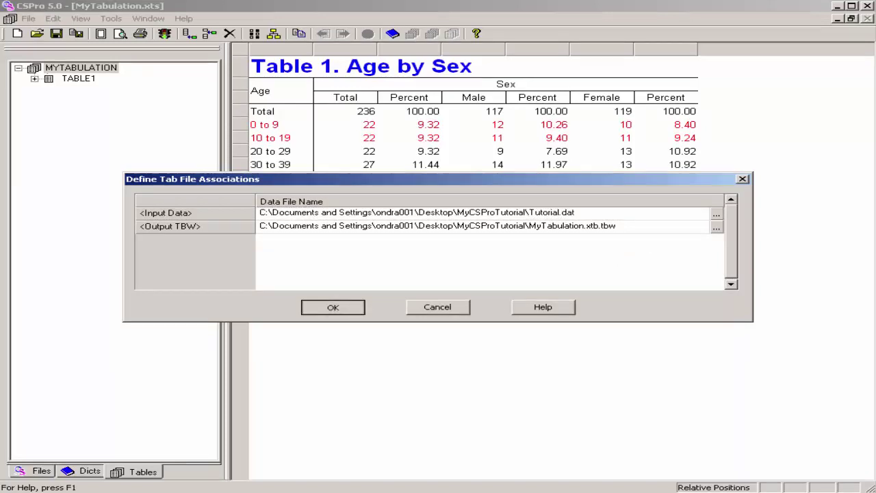